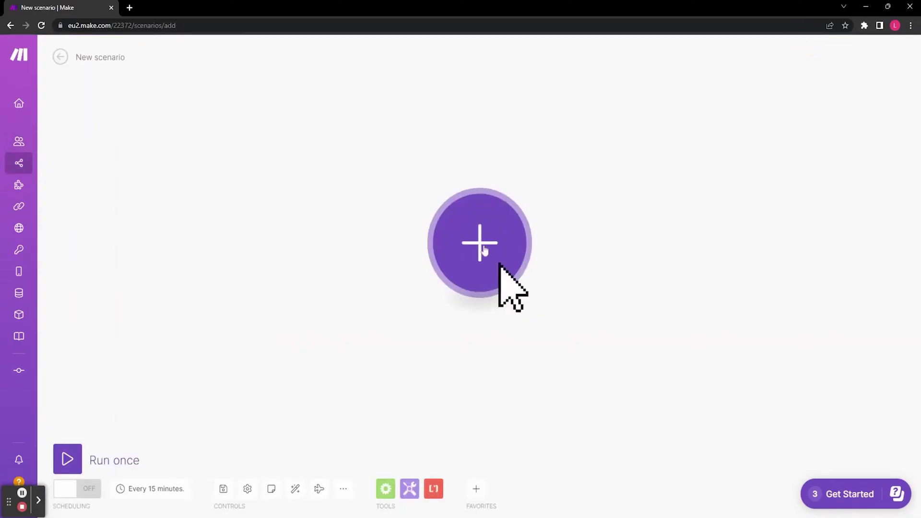
Add a Google Calendar Watch Events trigger using My Google connection with updated permissions
left_click(484, 247)
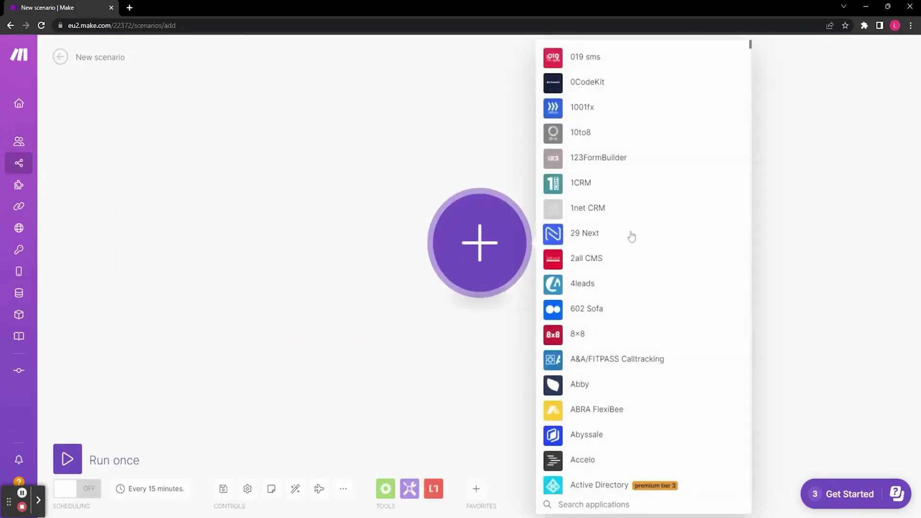
scroll(632, 237, "down", 15)
scroll(687, 225, "down", 1)
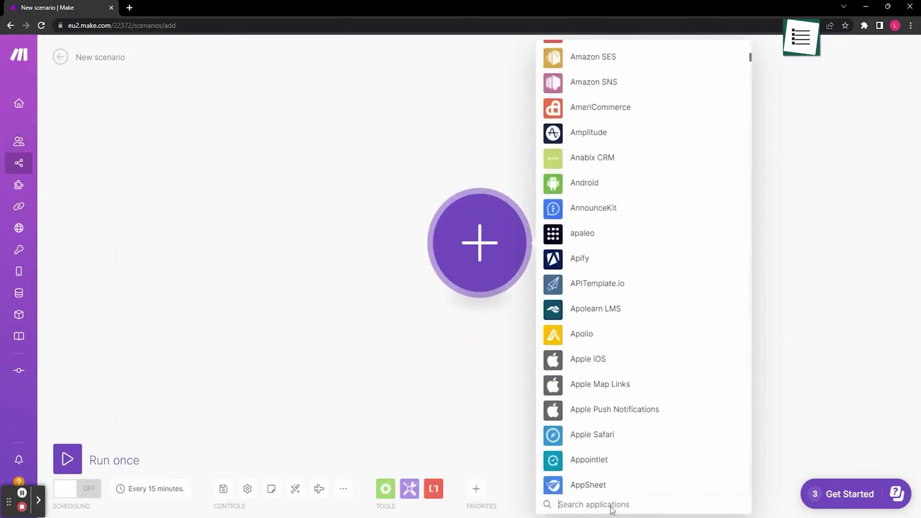
type("google")
left_click(639, 207)
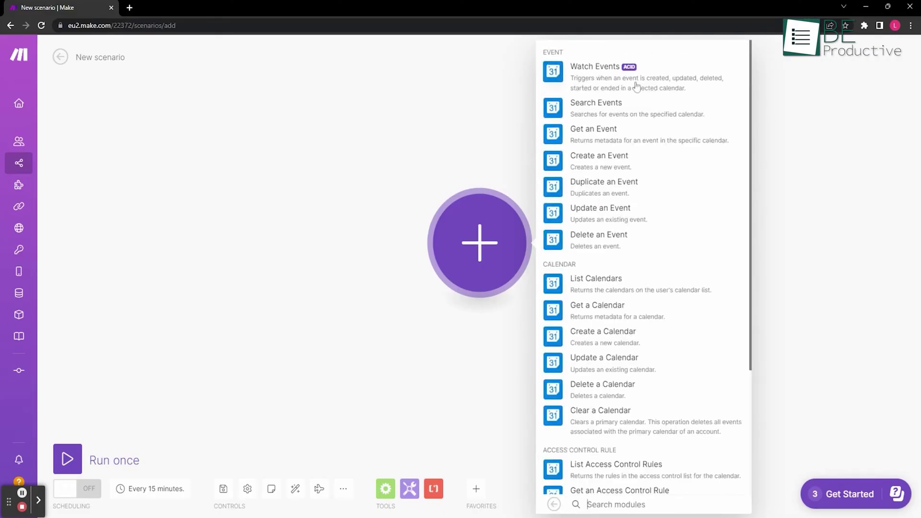
left_click(679, 80)
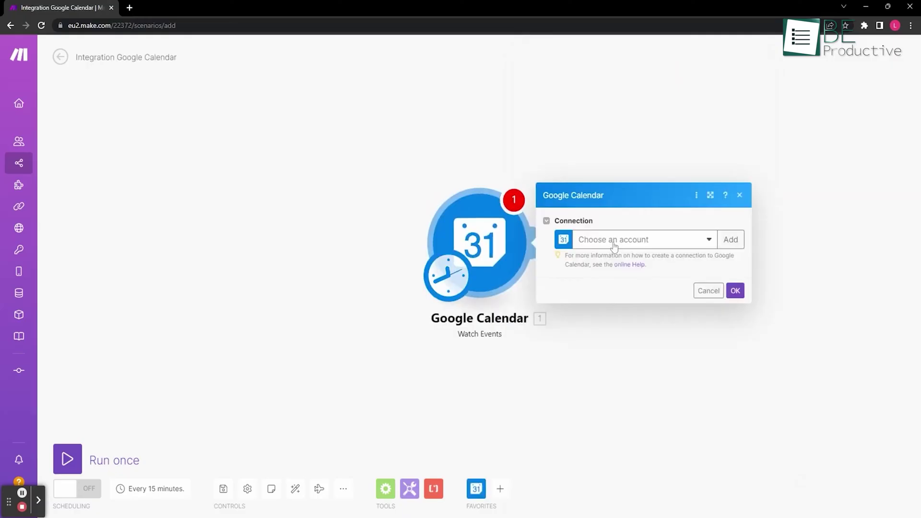
left_click(649, 260)
left_click(856, 275)
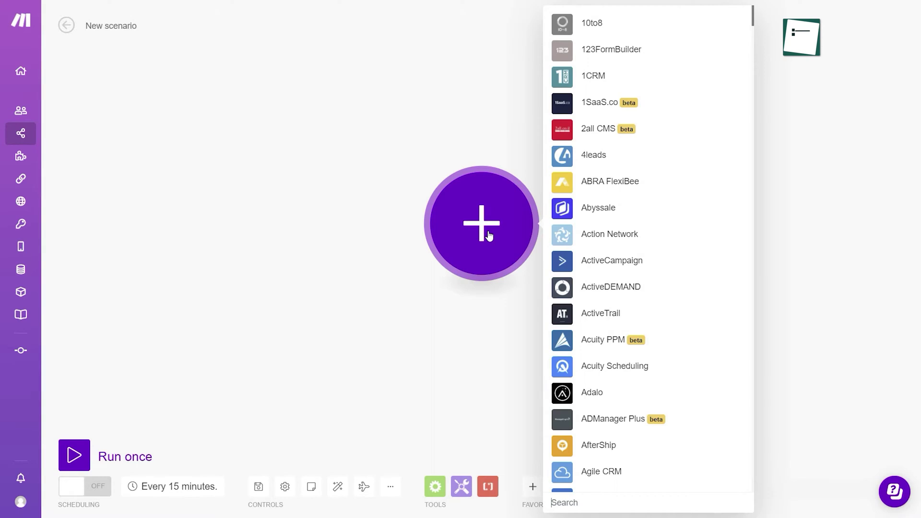
Add a Google Forms Watch Responses trigger with a newly saved Google connection
type("forms")
left_click(618, 314)
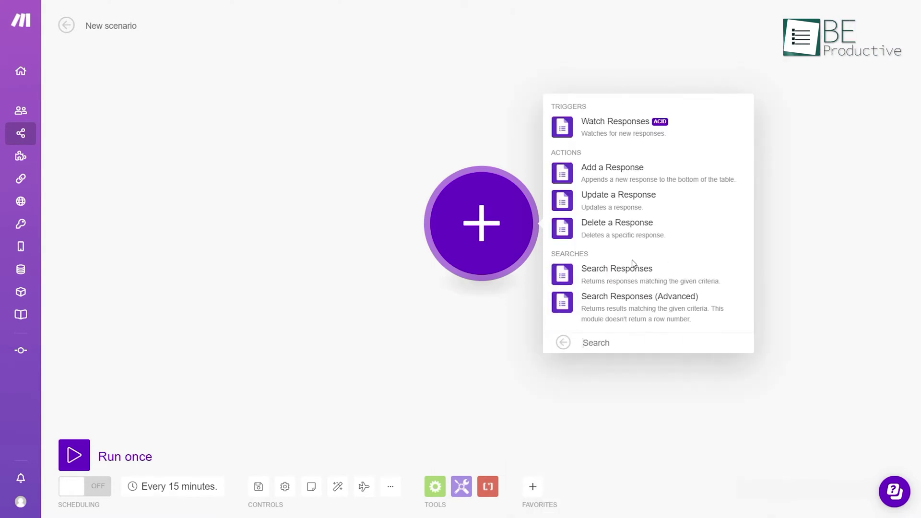
left_click(644, 126)
left_click(732, 221)
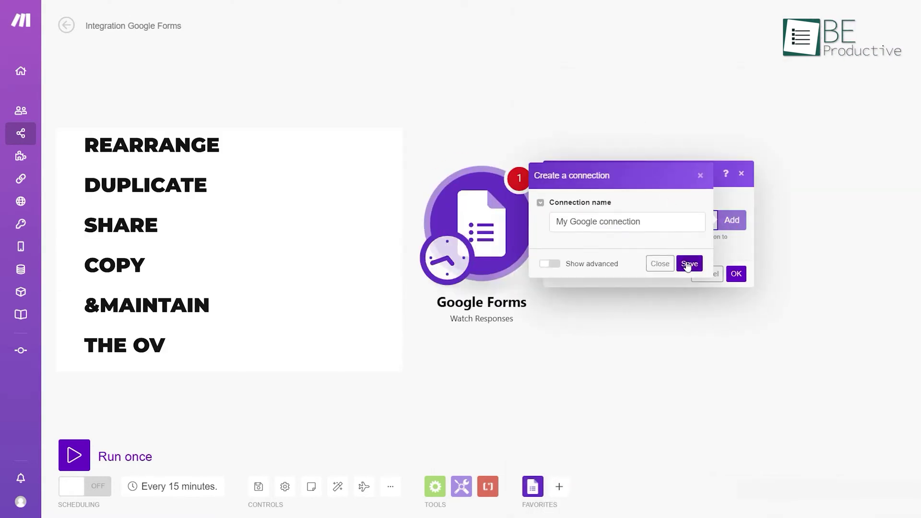
left_click(691, 264)
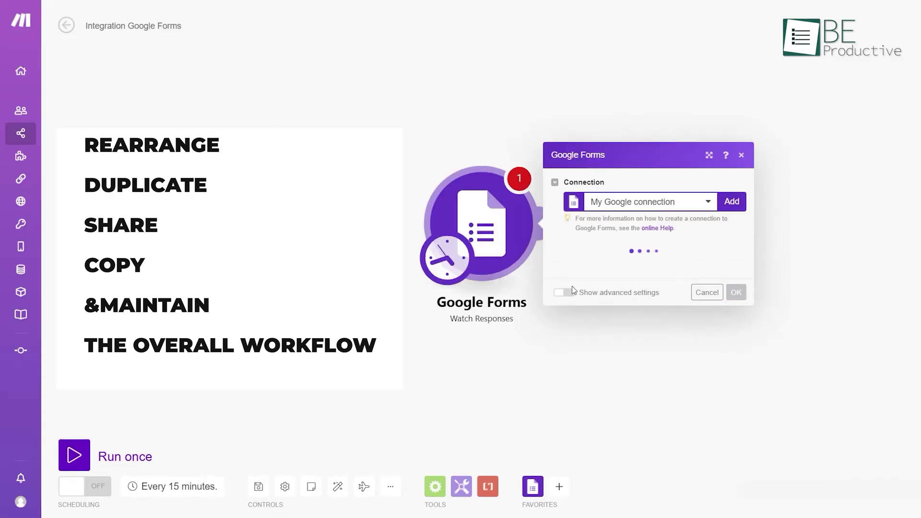
Set the trigger to watch the Ticketing system (Responses) spreadsheet
left_click(630, 232)
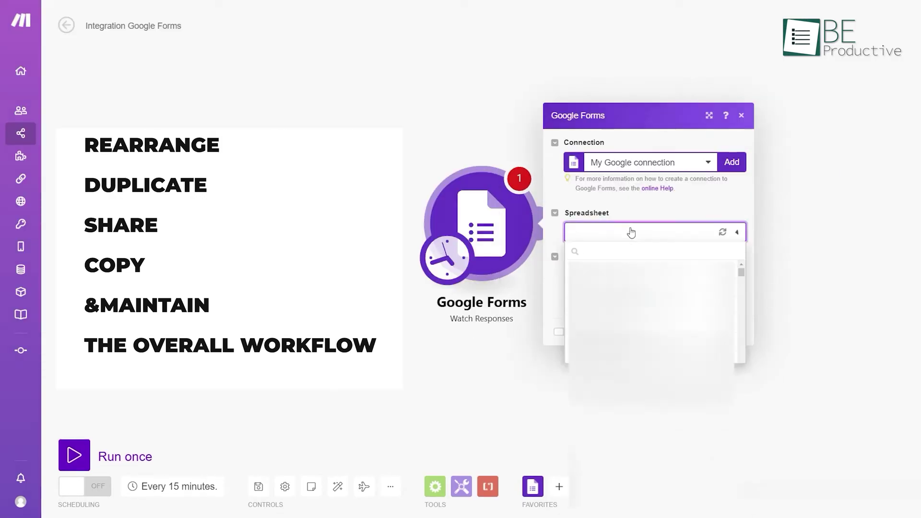
type("ticketing")
left_click(654, 270)
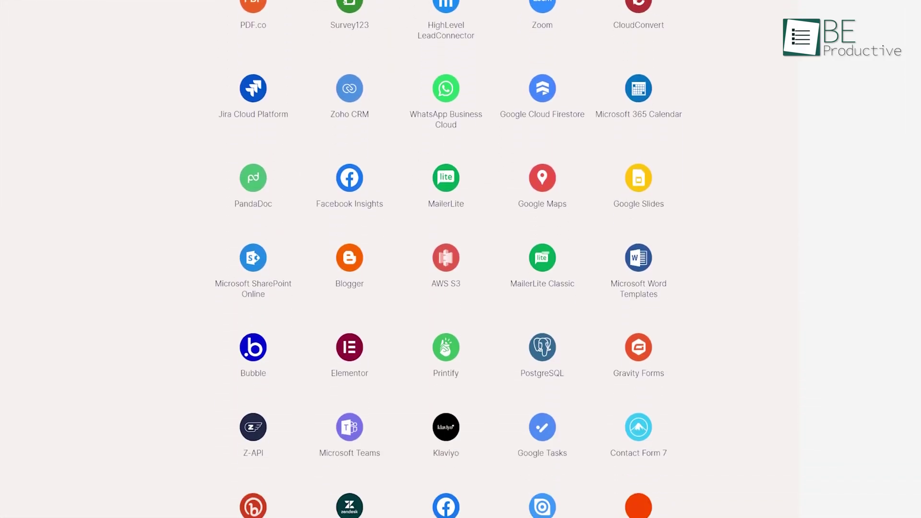
Expand Built-in Apps in the directory sidebar and show the Business Intelligence apps
left_click(169, 117)
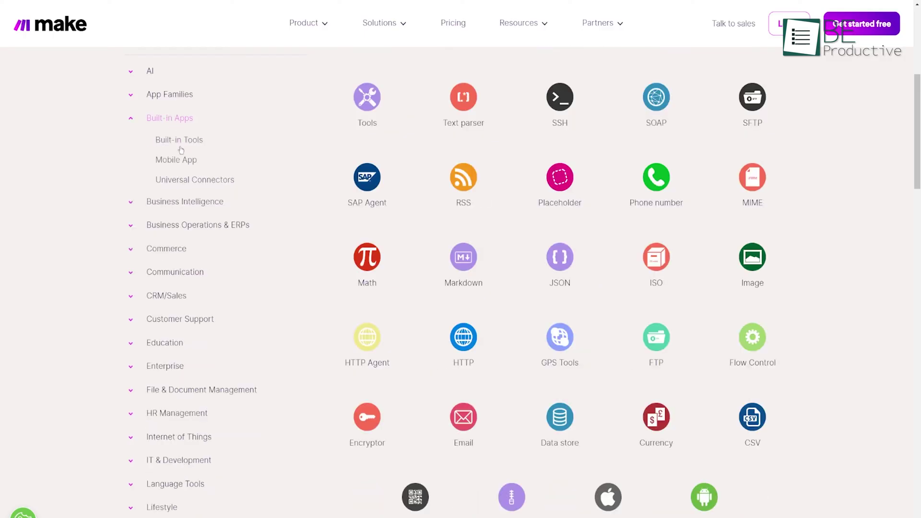
left_click(181, 202)
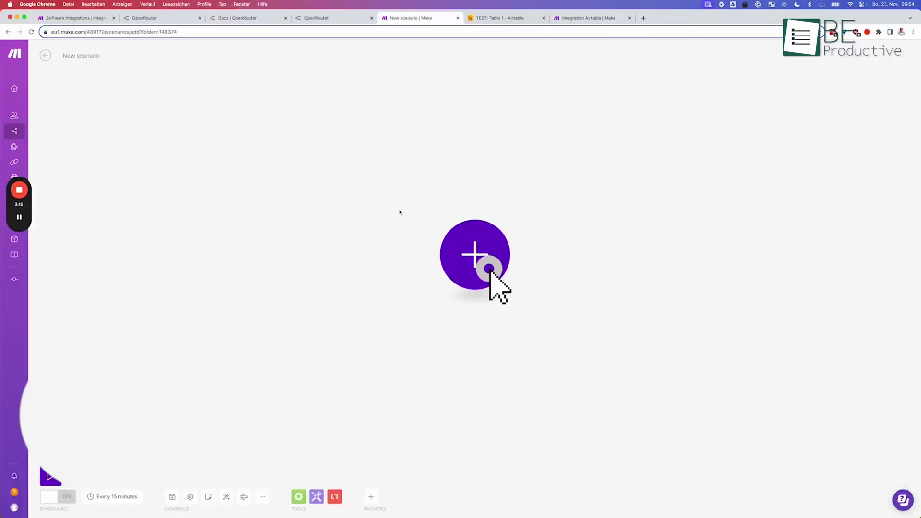
Add an HTTP Make an API Key Auth request with new OpenRouter API key credentials, method POST
left_click(493, 284)
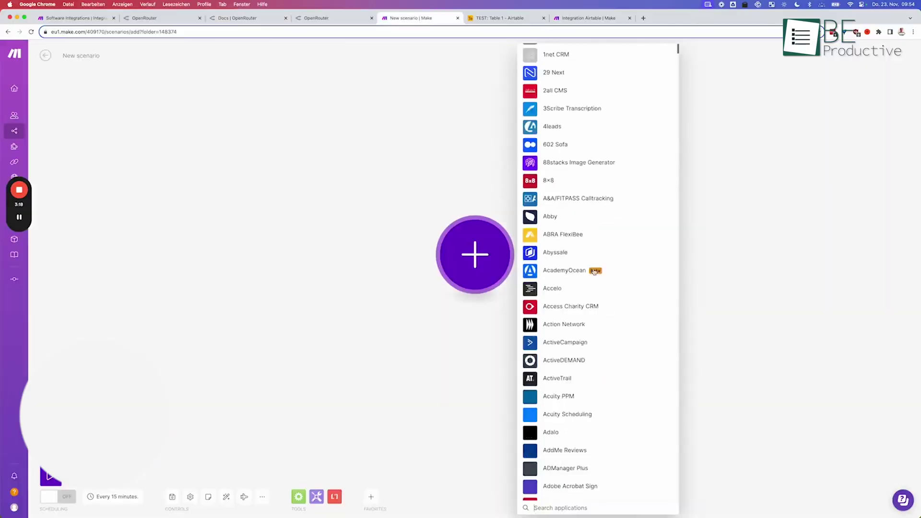
type("openr")
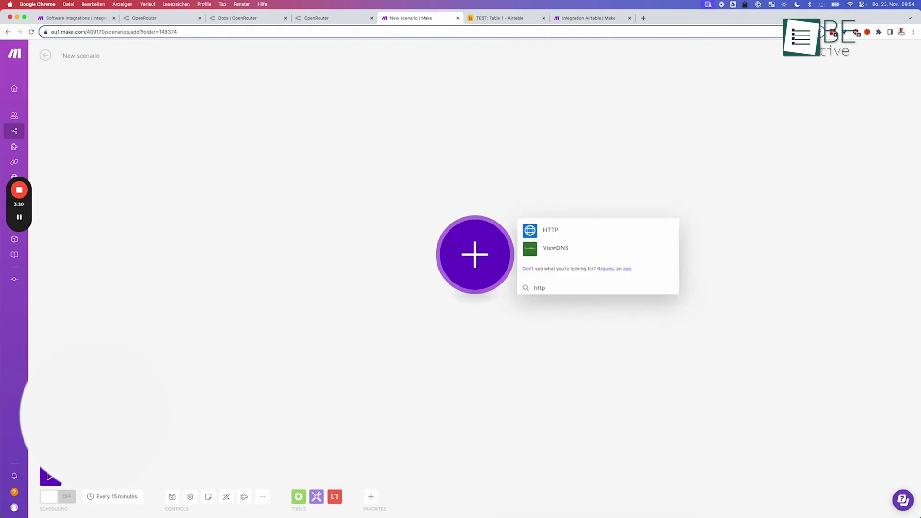
left_click(548, 230)
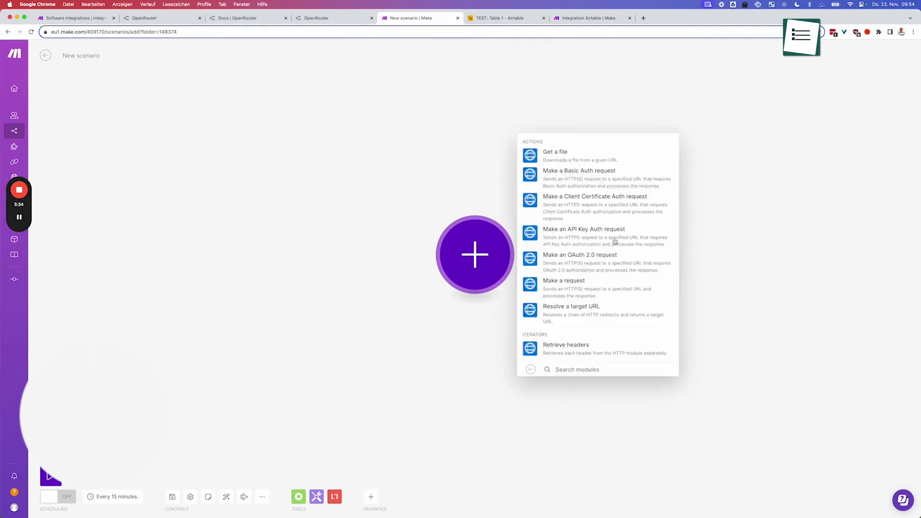
left_click(583, 230)
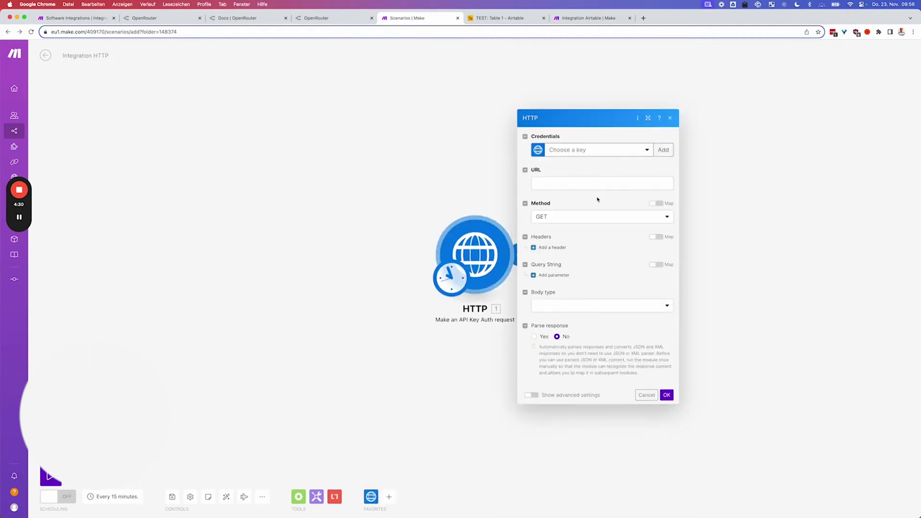
left_click(664, 150)
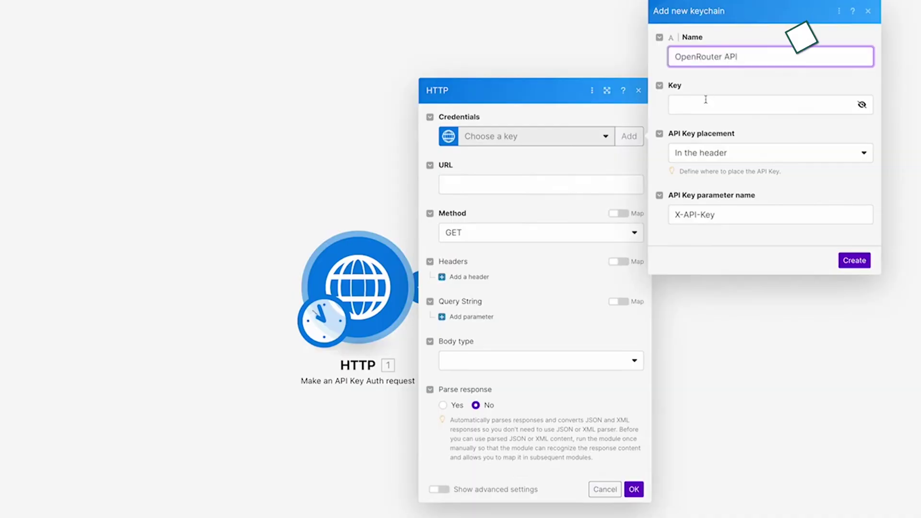
left_click(863, 105)
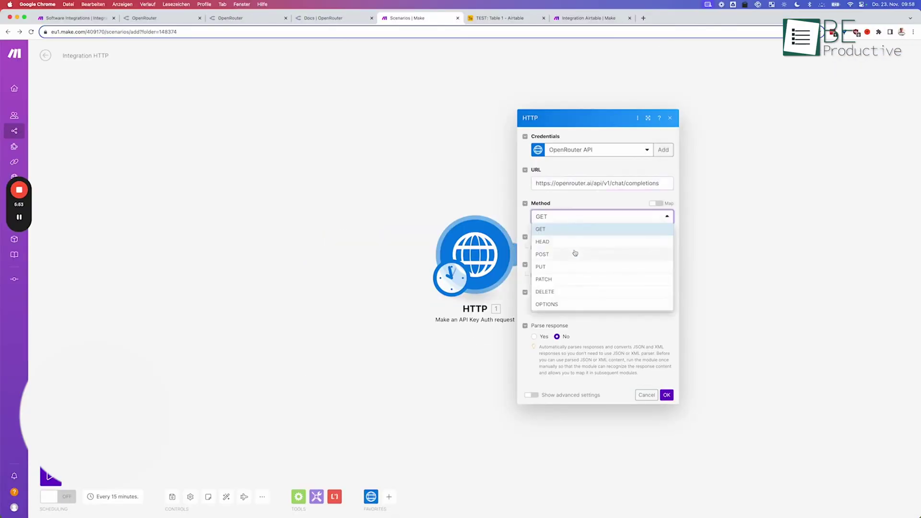
left_click(575, 254)
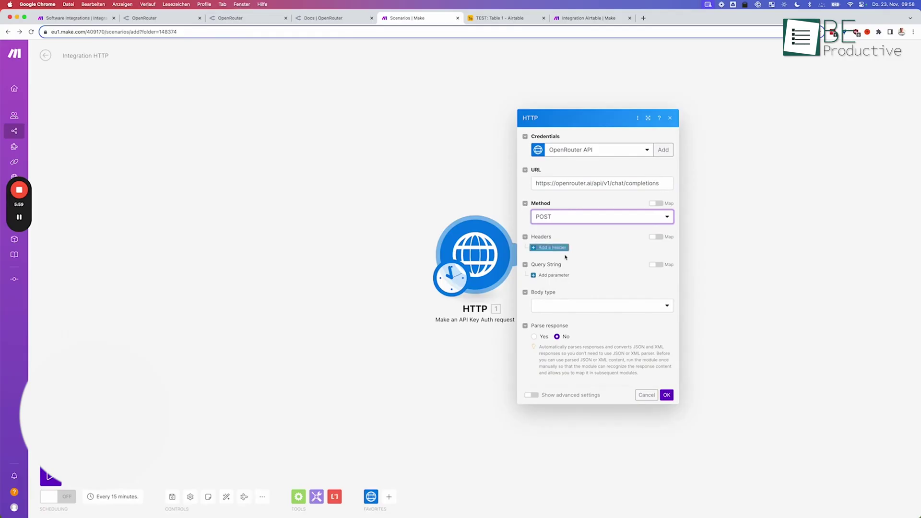
left_click(570, 305)
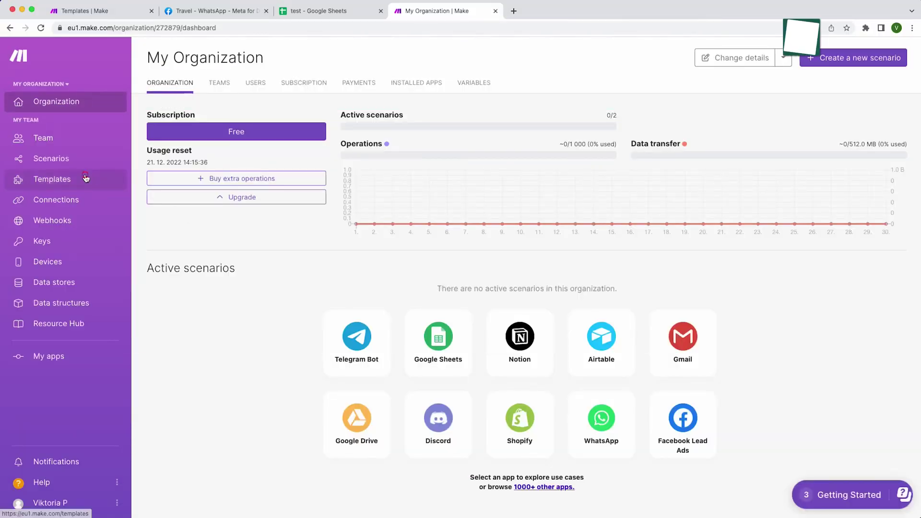
Filter templates to WhatsApp Business Cloud and open the WhatsApp to Google Sheets template
left_click(86, 179)
left_click(644, 62)
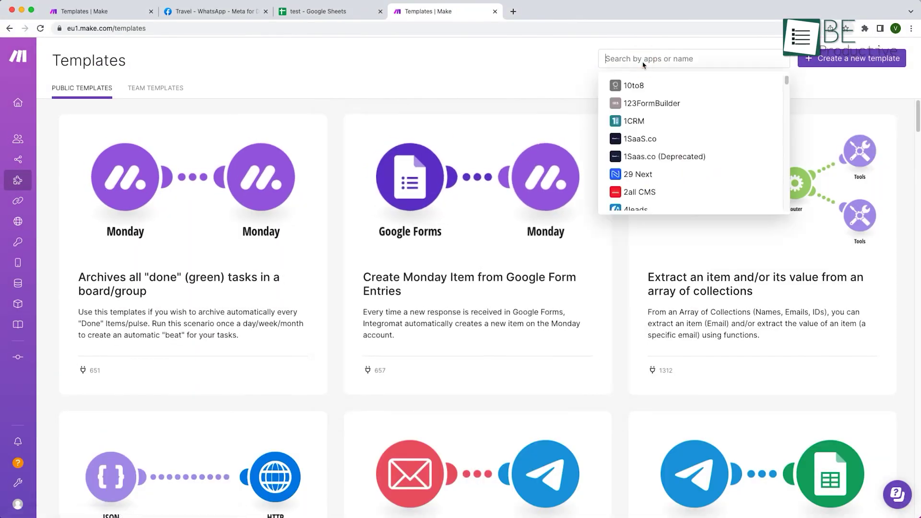
type("WhatsApp")
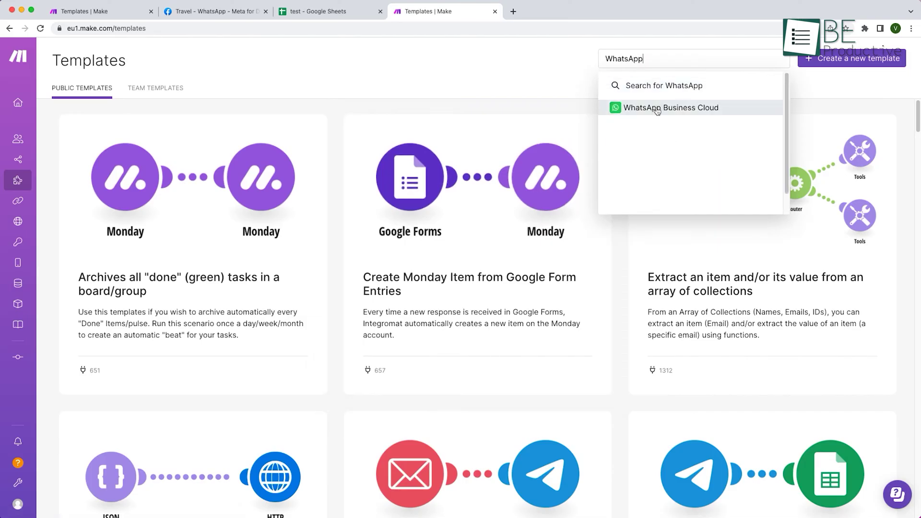
left_click(657, 108)
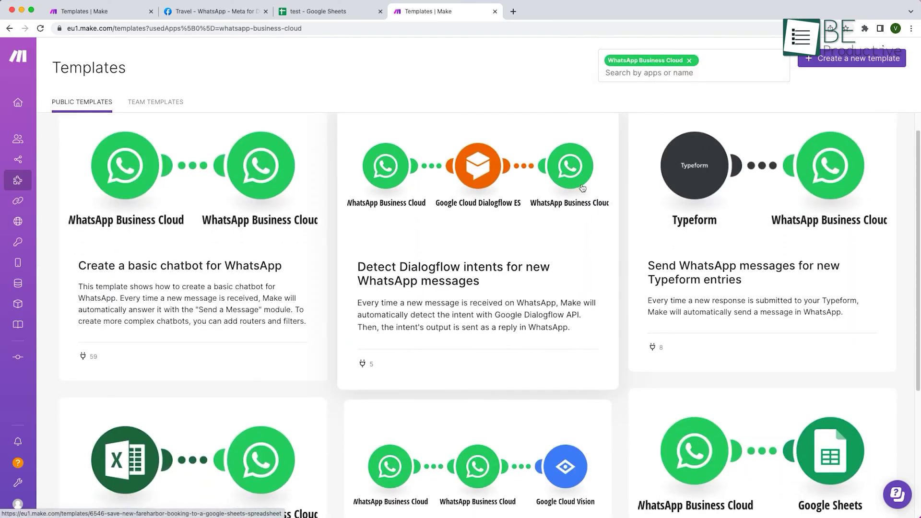
scroll(582, 188, "down", 5)
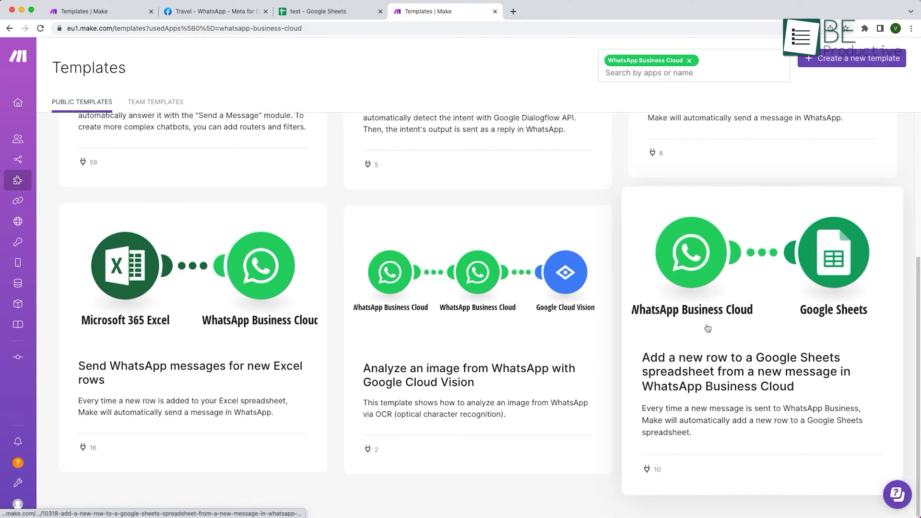
left_click(708, 328)
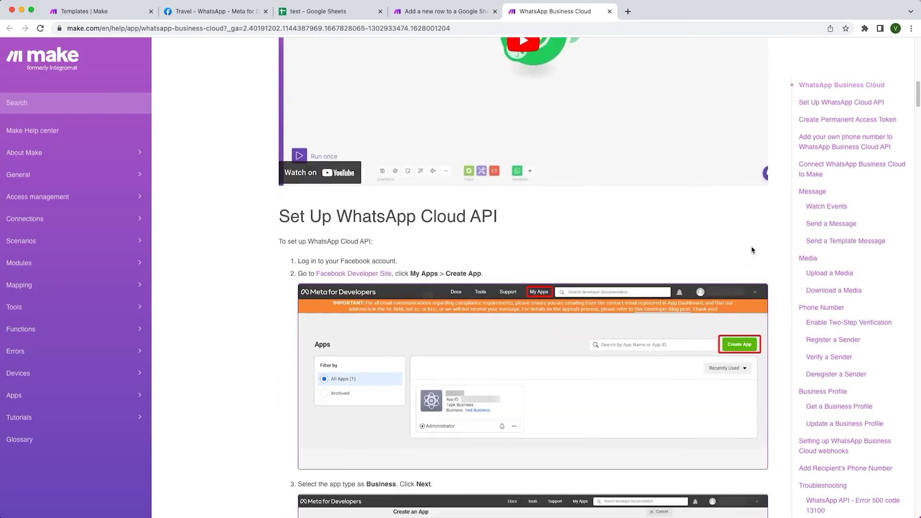
Save the template's new webhook subscribed to Messages events, then go to Meta's webhook configuration
scroll(747, 258, "down", 6)
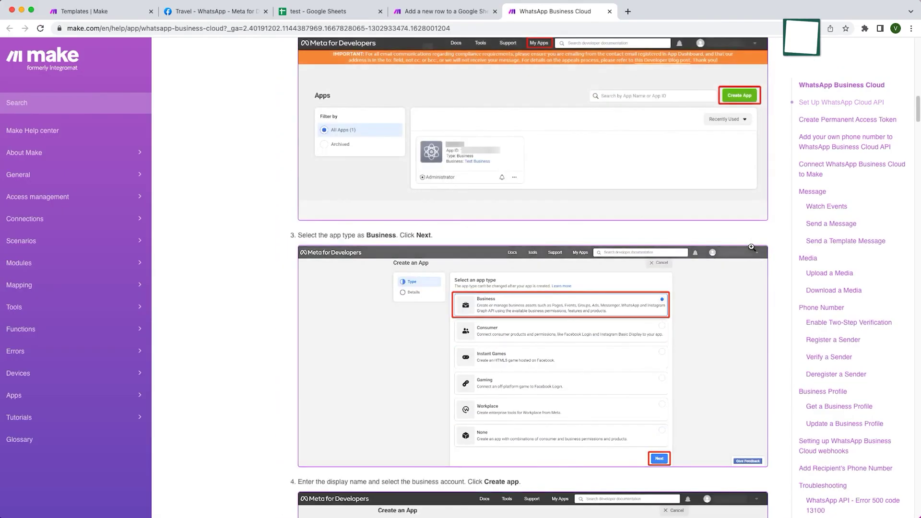
key("ctrl+shift+Tab")
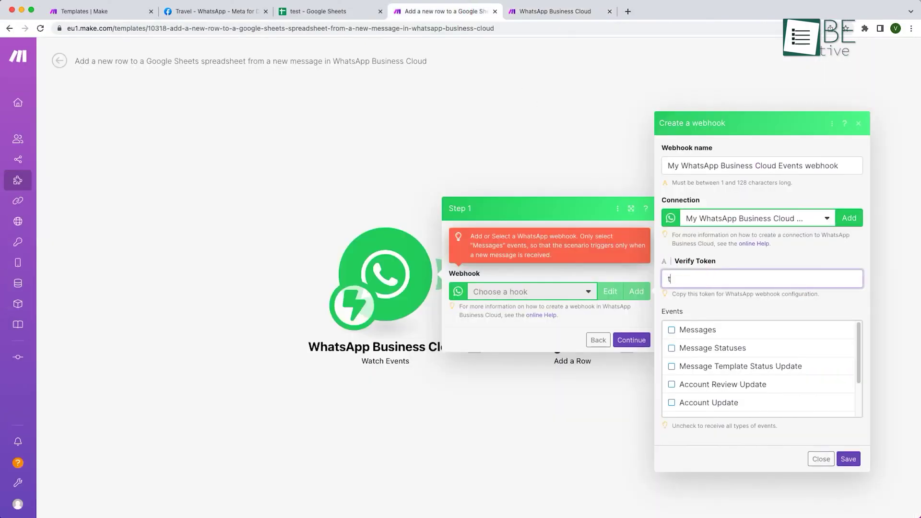
left_click(672, 330)
left_click(848, 460)
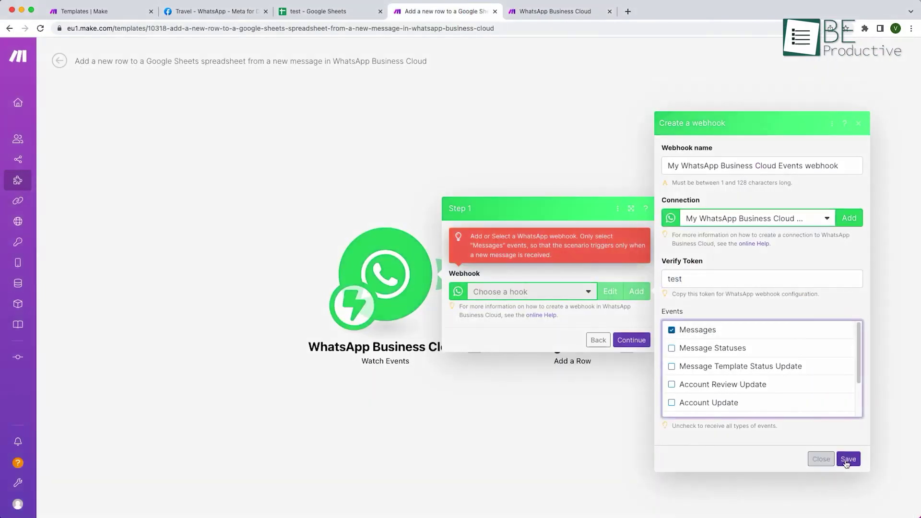
left_click(633, 361)
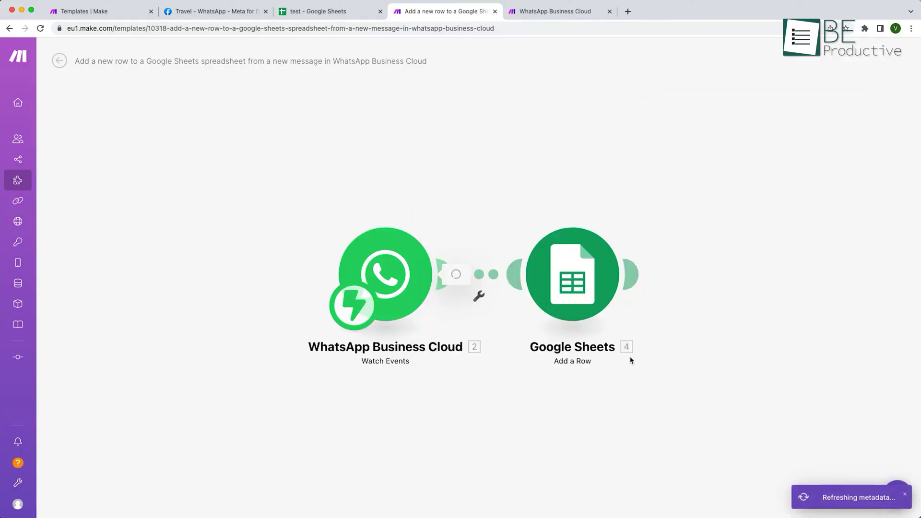
key("ctrl+shift+Tab")
key("ctrl+shift+Tab")
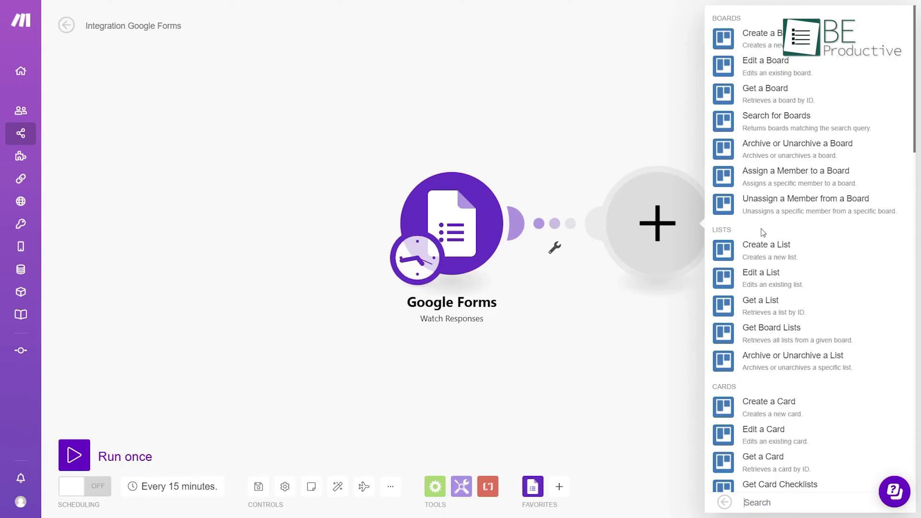
Add a Trello Create a Card action with the existing connection and List ID set to Select
scroll(787, 288, "down", 5)
left_click(787, 312)
left_click(802, 225)
left_click(809, 257)
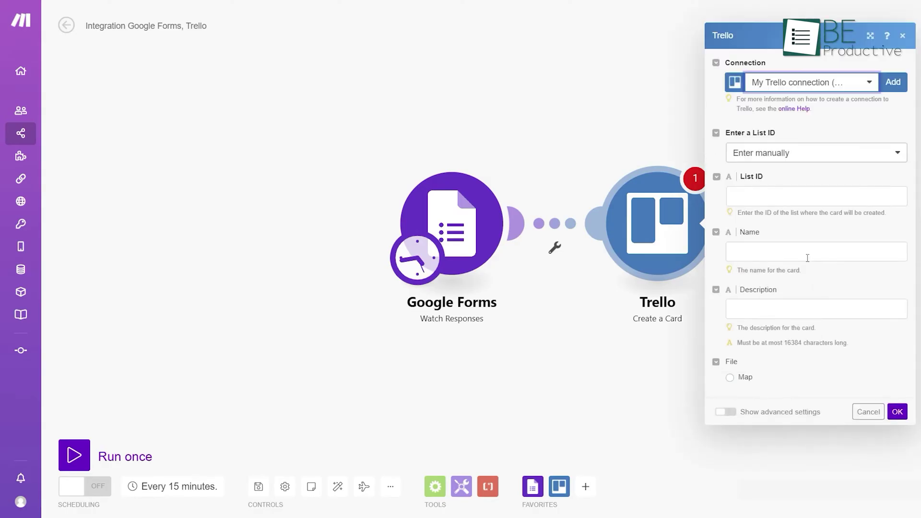
left_click(784, 154)
left_click(782, 206)
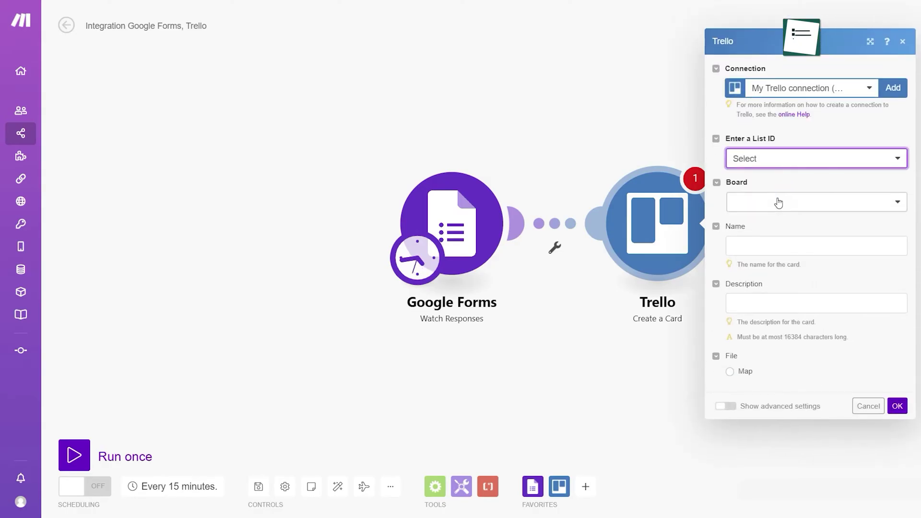
Target the Ticketing System board's New Ticket list and map Choose the topic into Name
left_click(778, 201)
left_click(791, 258)
left_click(789, 229)
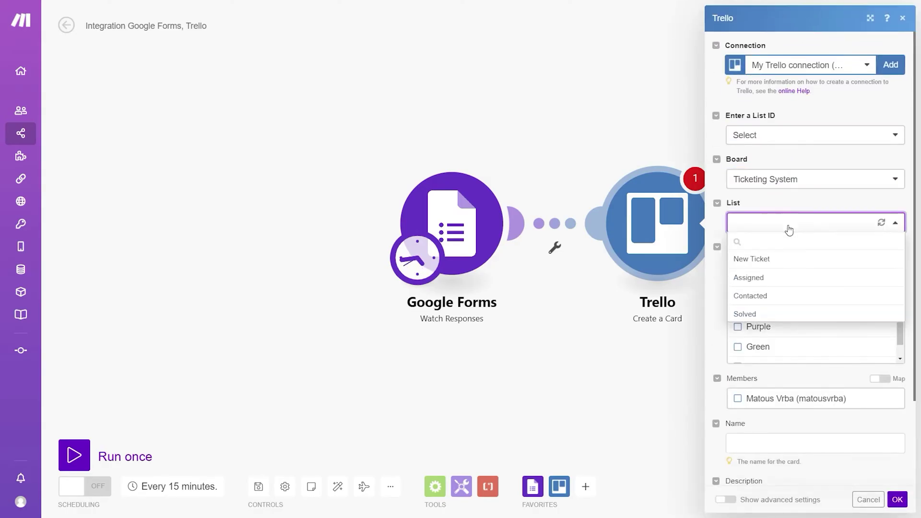
left_click(788, 262)
scroll(789, 256, "down", 3)
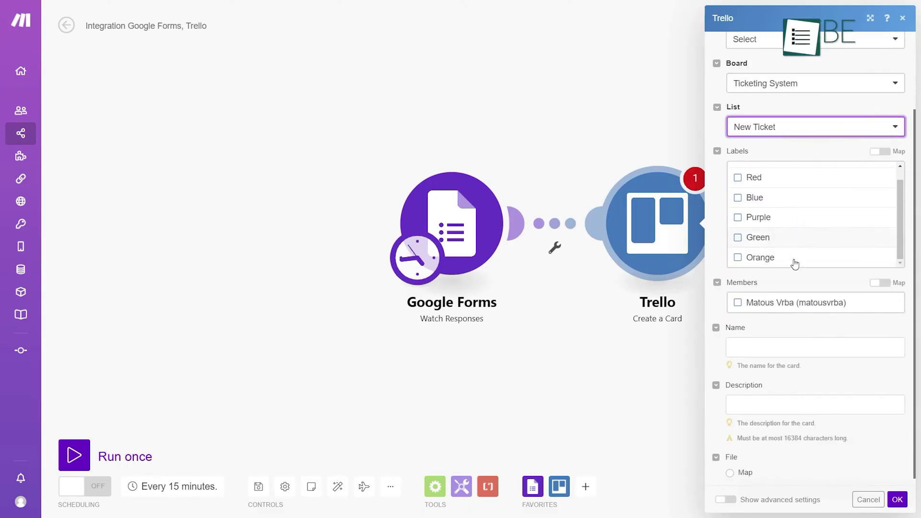
left_click(788, 349)
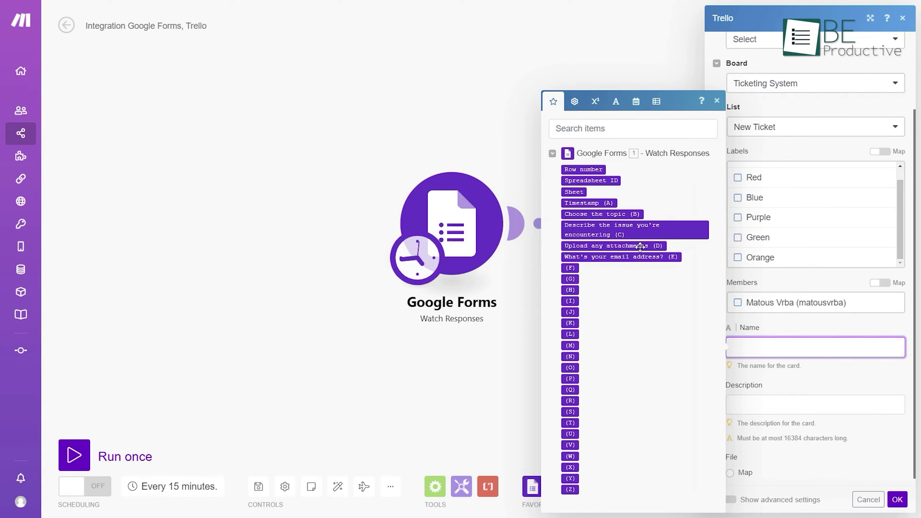
left_click(623, 215)
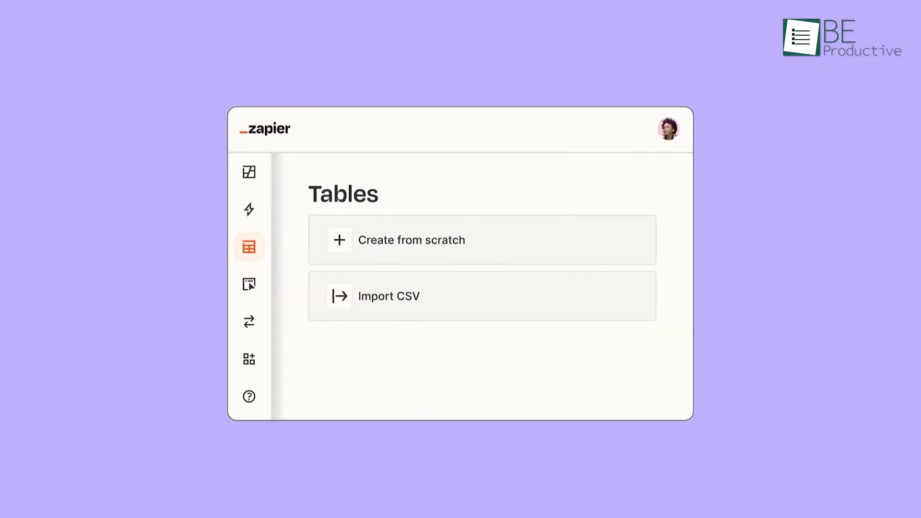
Choose Import CSV to start a Zapier table from Team_Members.csv
left_click(475, 290)
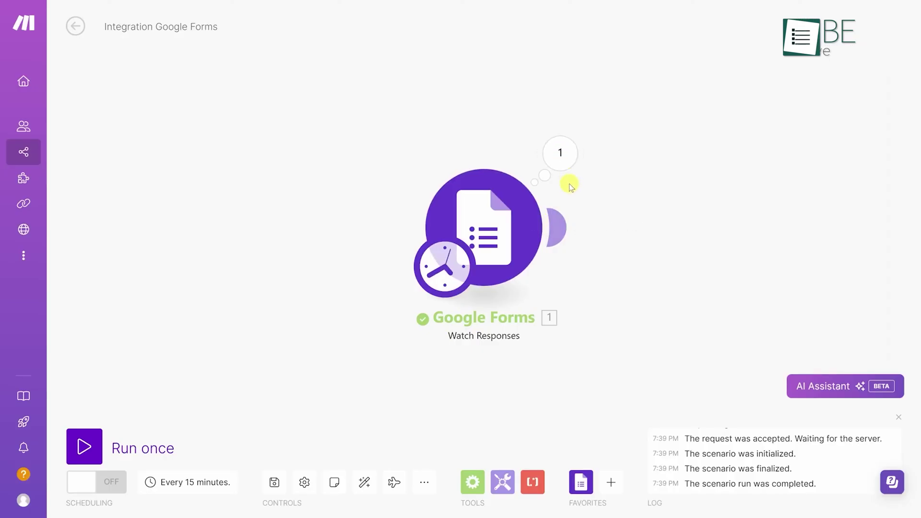
Inspect the Google Forms run's submitted answers, then open the Google Sheets Spreadsheet ID list
left_click(563, 163)
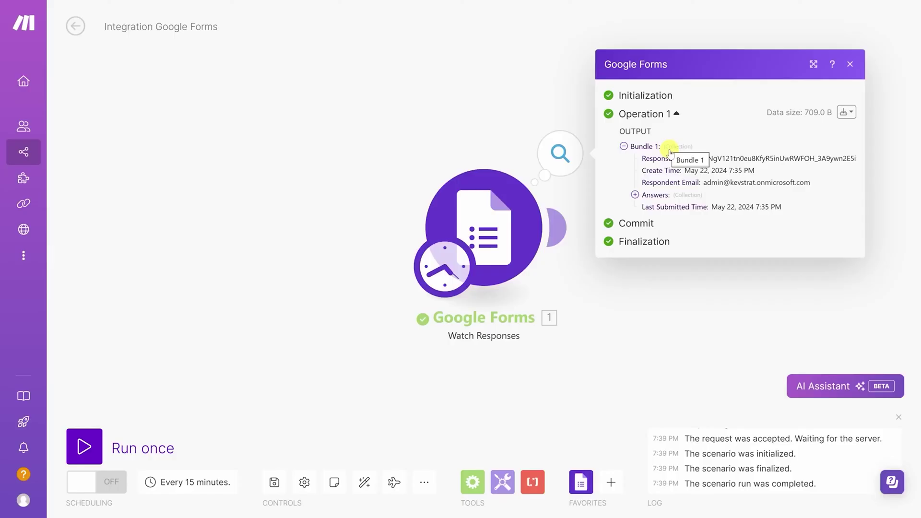
left_click(629, 200)
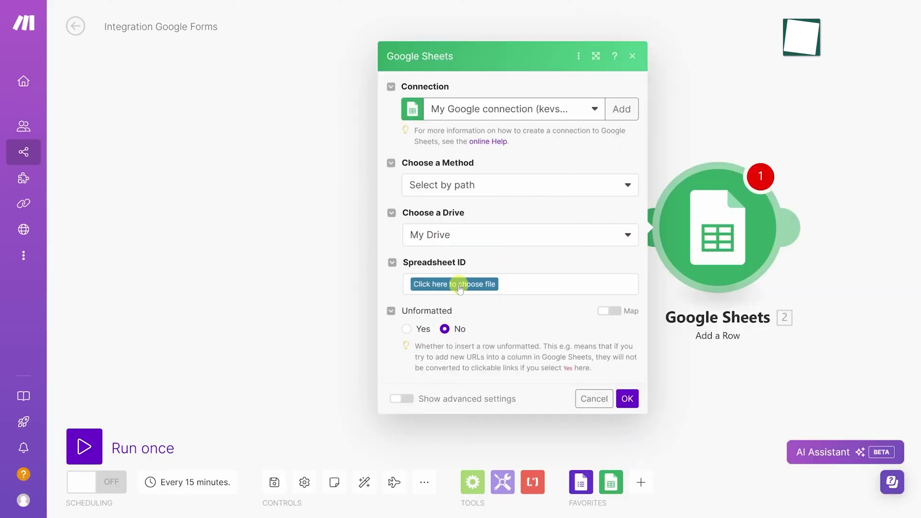
left_click(460, 287)
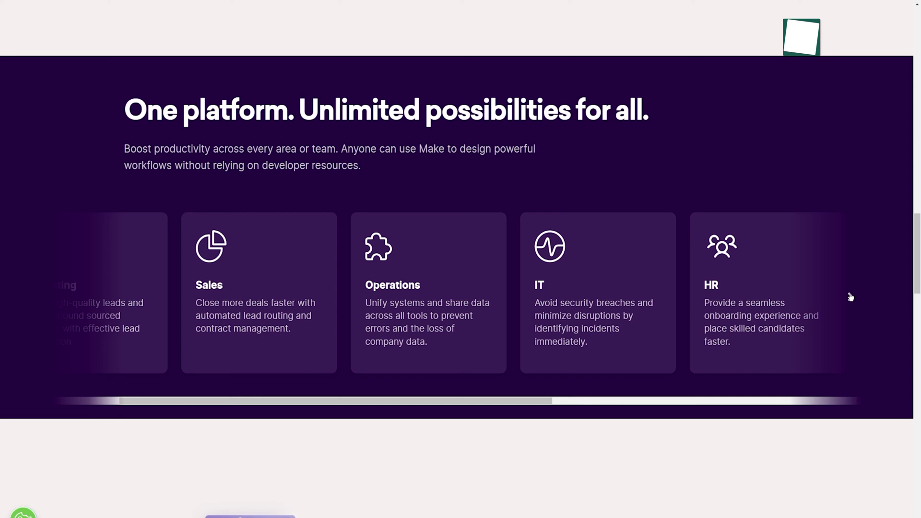
Scroll through monthly plan prices and the Free-to-Enterprise feature comparison table
scroll(850, 298, "right", 2)
scroll(850, 298, "right", 8)
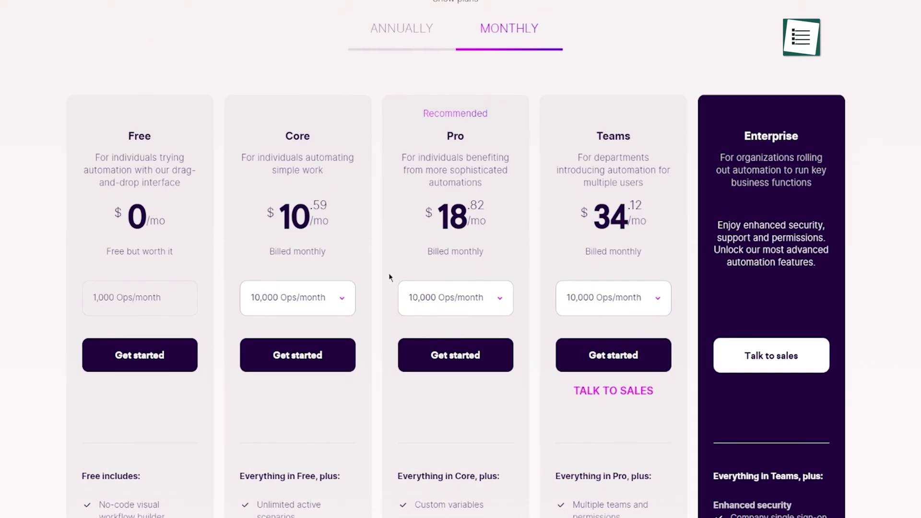
scroll(379, 280, "down", 15)
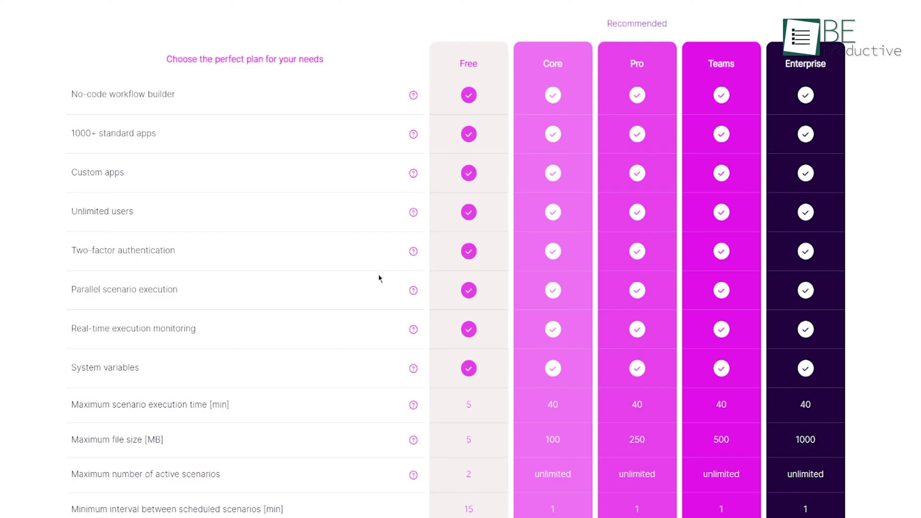
scroll(379, 278, "down", 3)
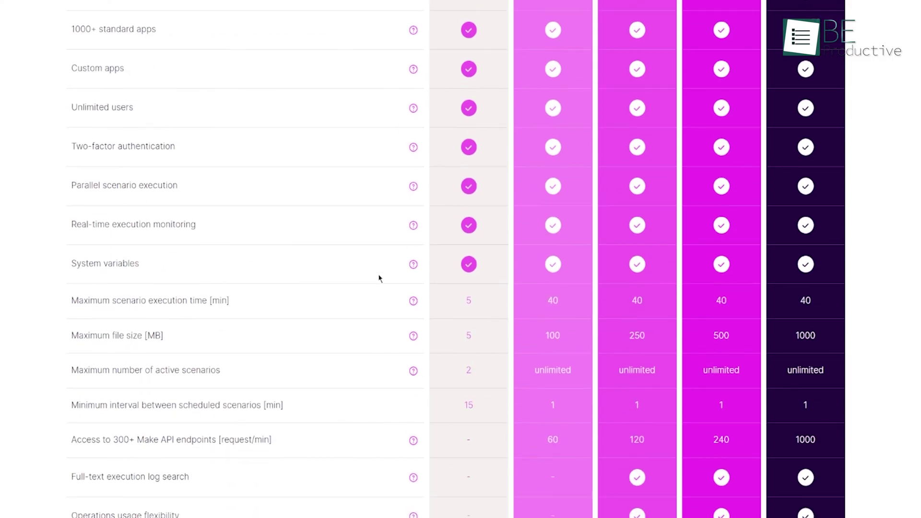
Search 'google forms' in the module picker and choose Google Forms > Watch Responses
type("google forms")
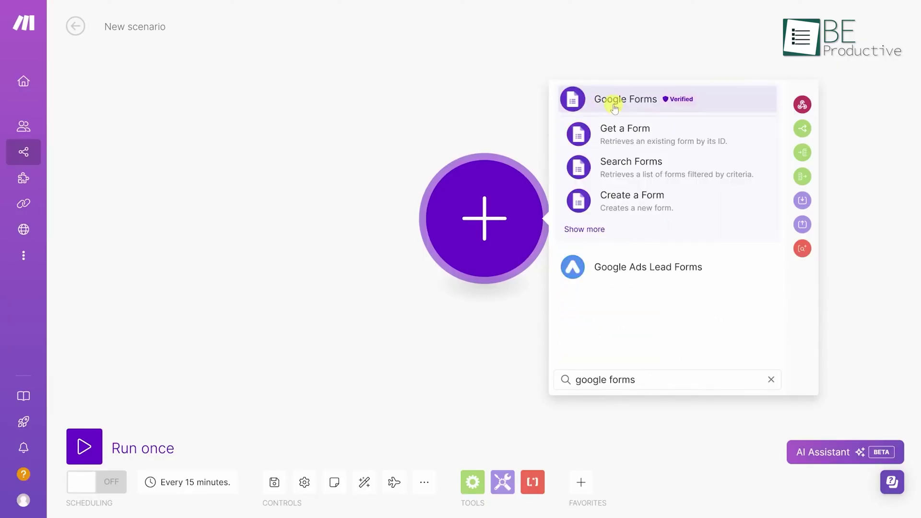
left_click(611, 99)
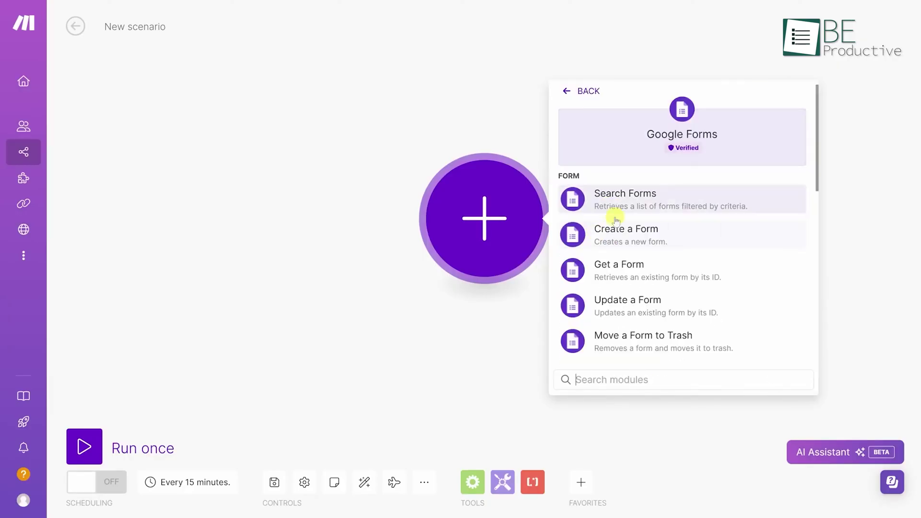
scroll(660, 222, "down", 4)
left_click(678, 224)
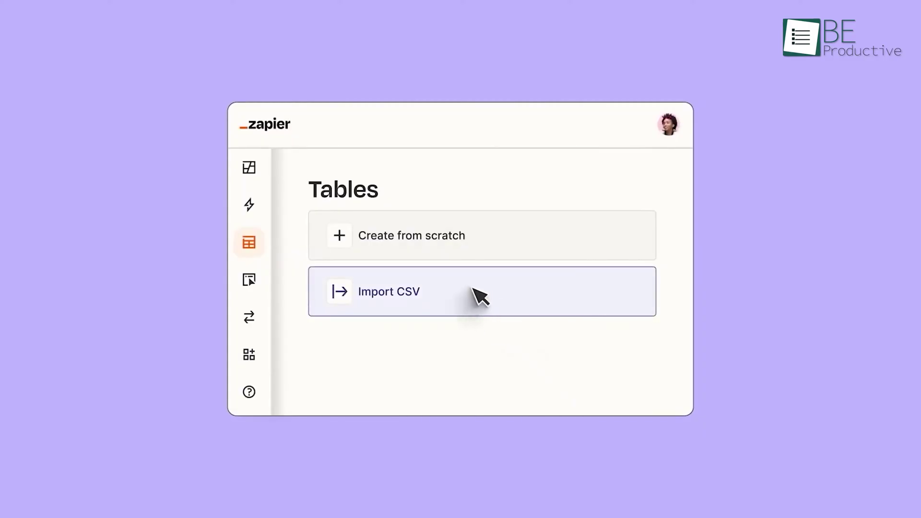
Import the records from Team_Members.csv into a new Zapier table
left_click(472, 289)
left_click_drag(288, 444, 376, 264)
left_click(493, 304)
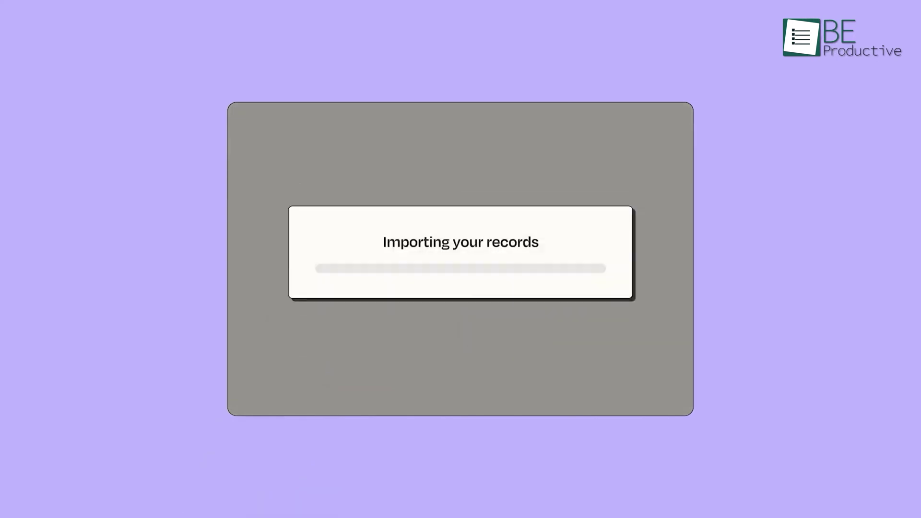